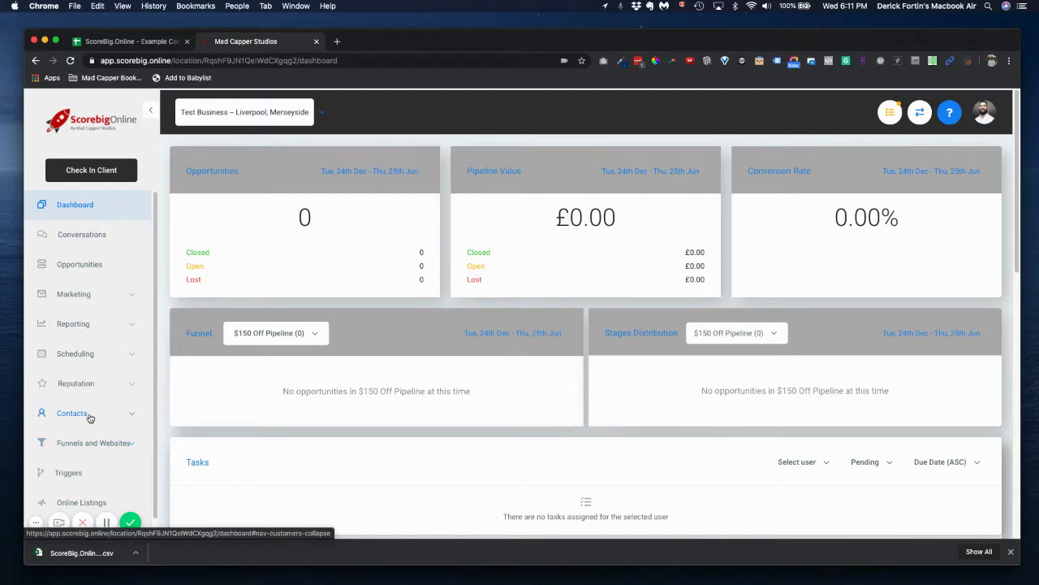
Step: Open the Contacts / Smart lists page for the test business
click(135, 416)
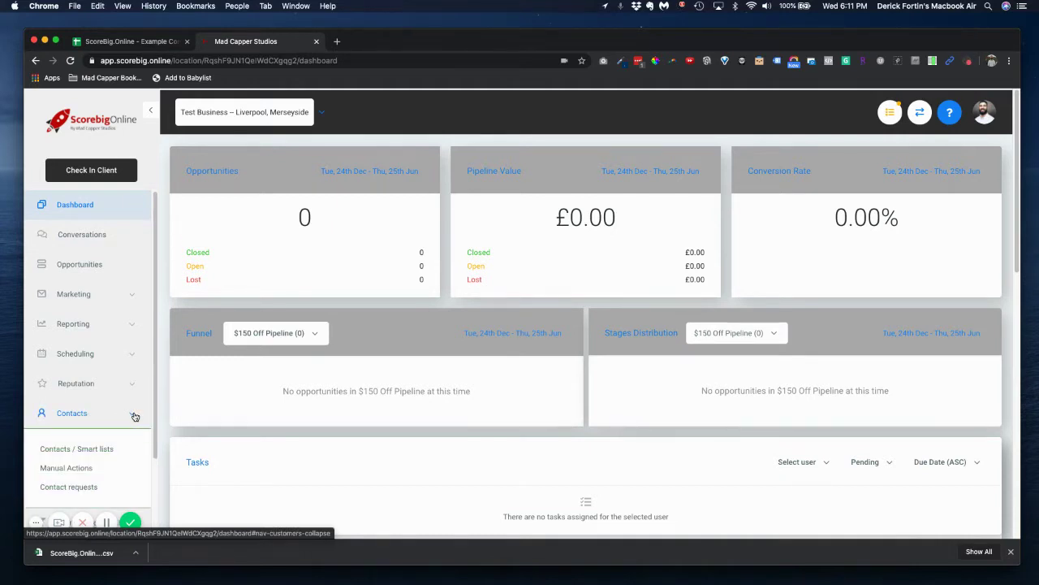
click(65, 451)
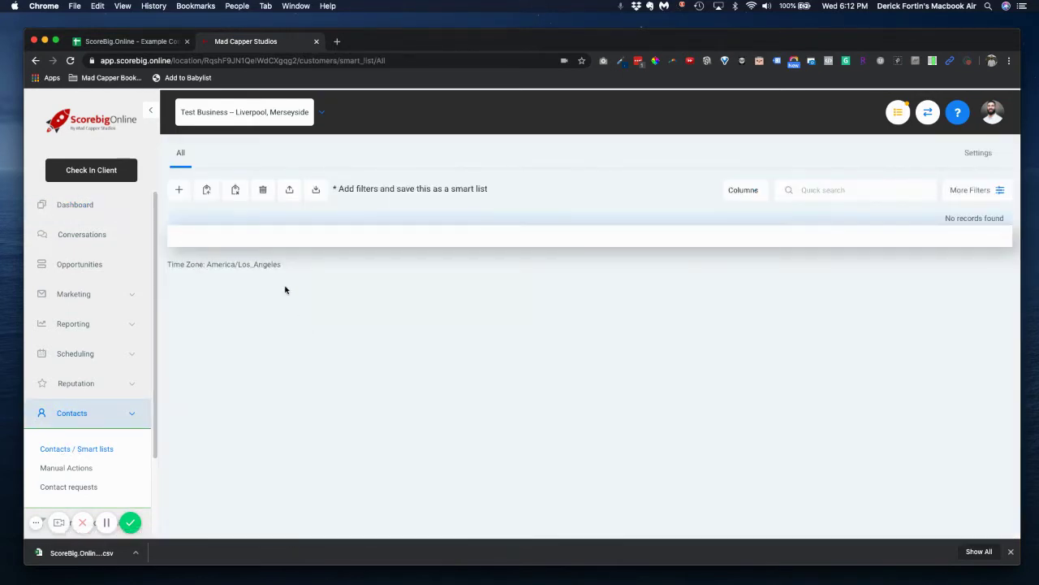
Step: Switch to the ScoreBig.Online - Example Contacts spreadsheet and view the available download formats, including comma-separated values
click(145, 46)
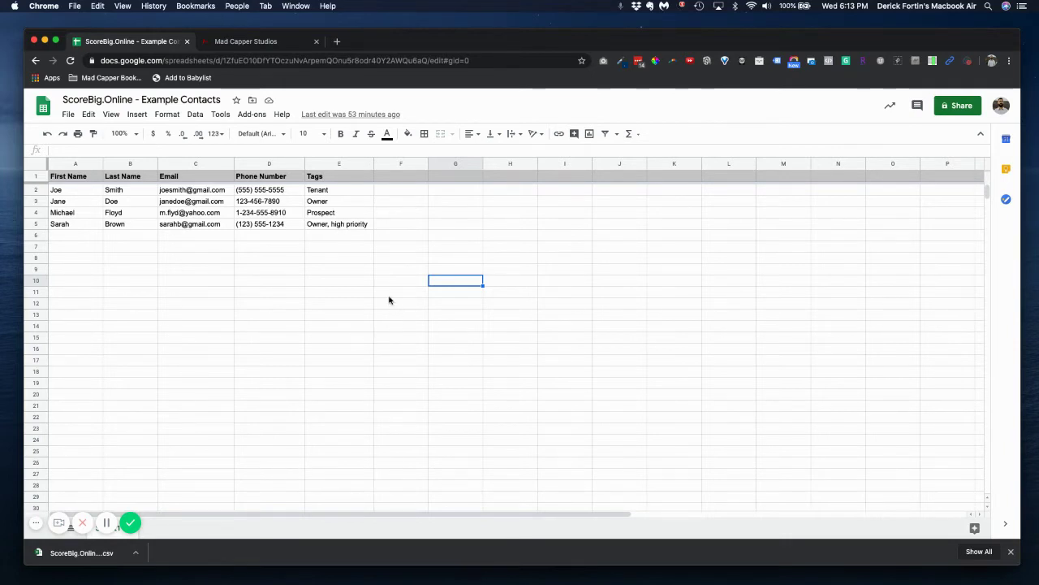
click(69, 116)
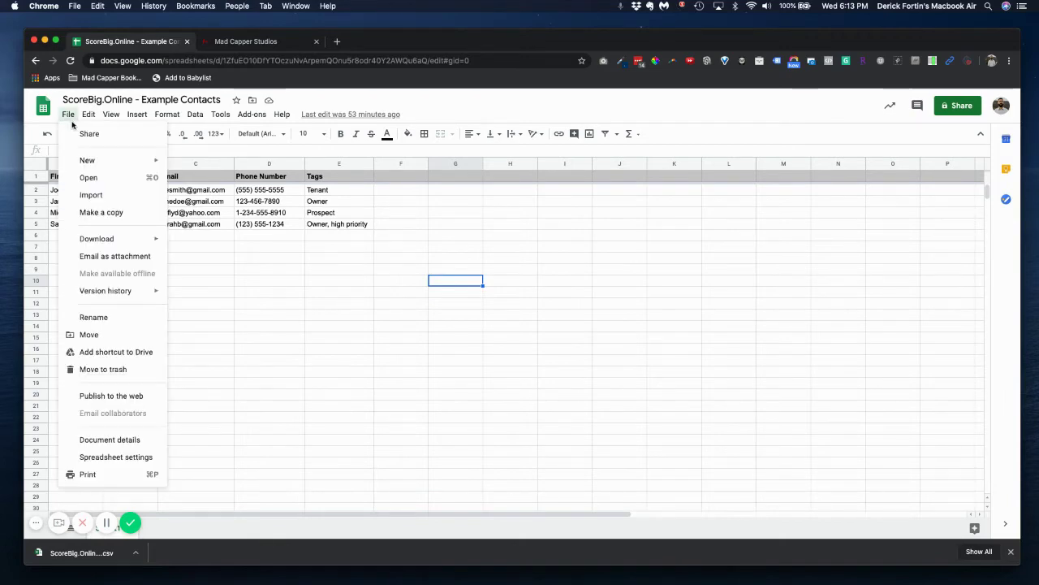
mouse_move(112, 239)
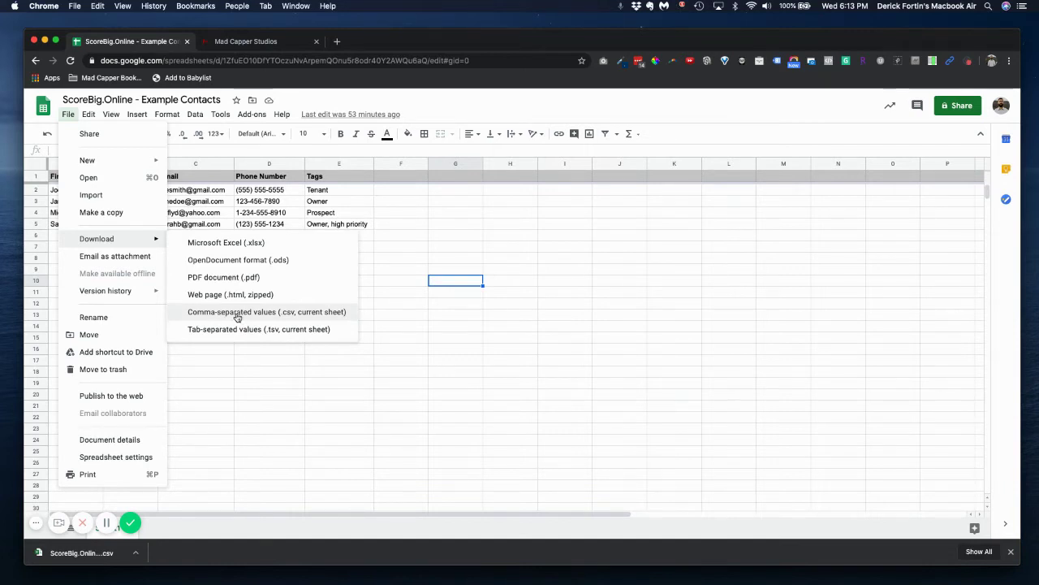
Step: Return to ScoreBig Online and start a contact import with the downloaded example contacts CSV file
click(241, 44)
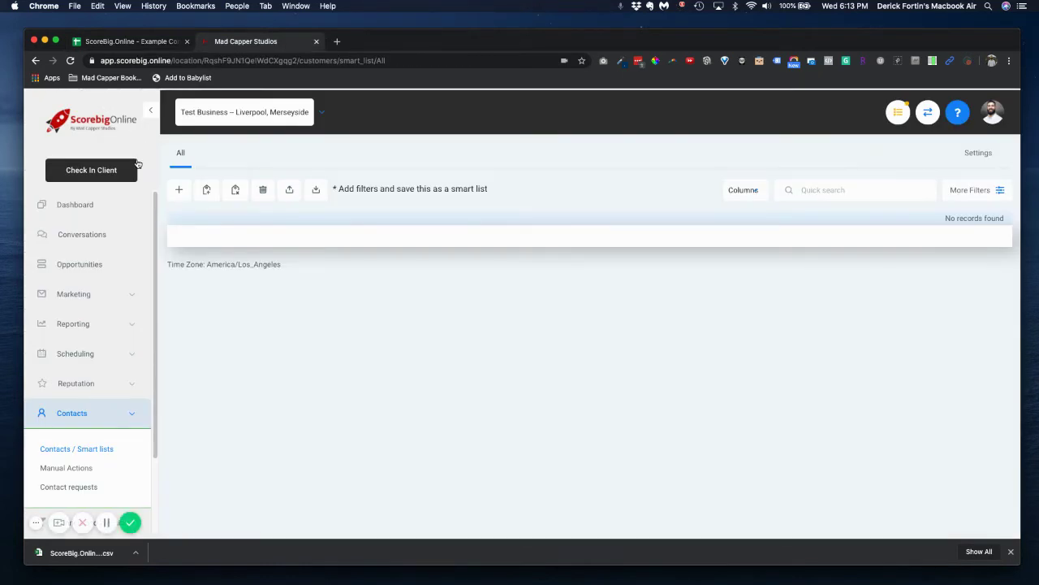
click(316, 190)
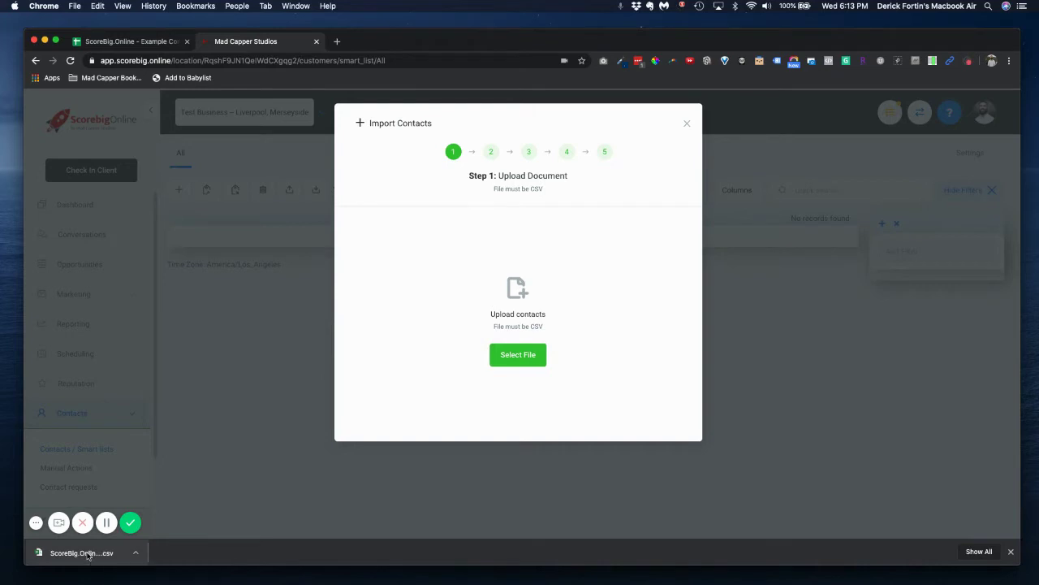
drag(99, 554, 520, 284)
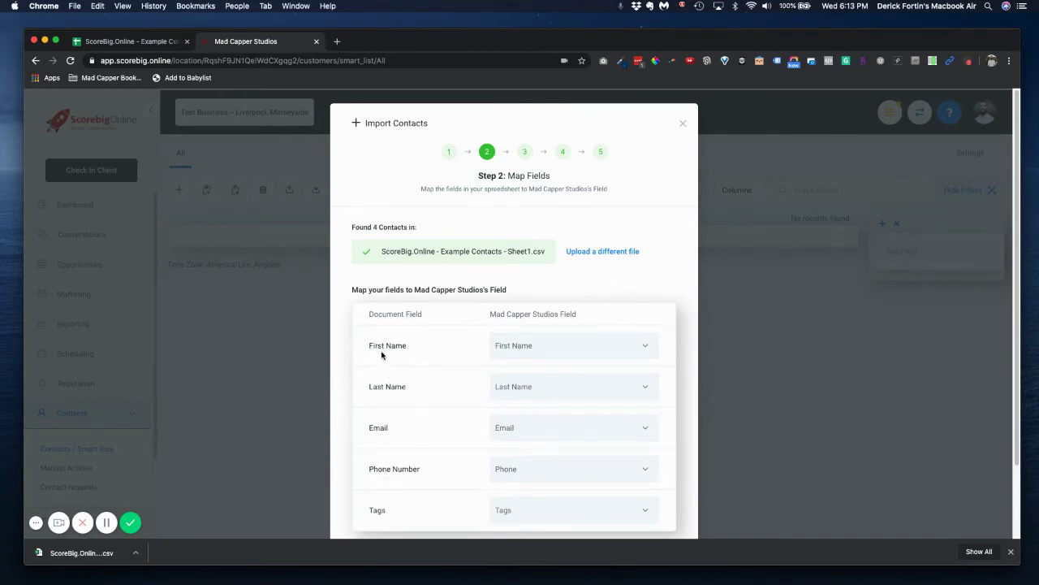
Step: Review the field mappings, check the alternative fields available for Email, and accept the existing mappings
scroll(531, 316, down, 1)
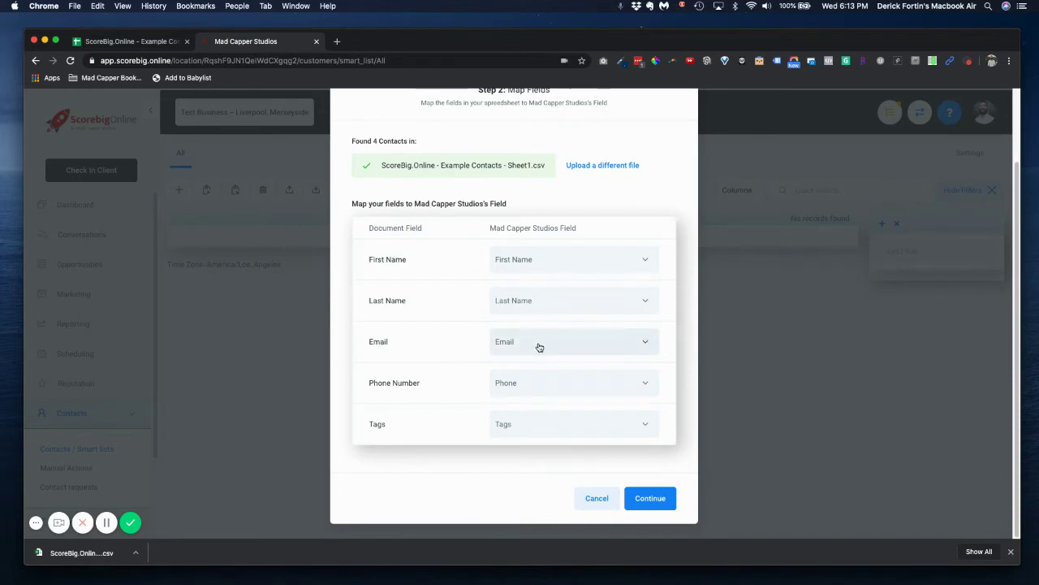
click(642, 346)
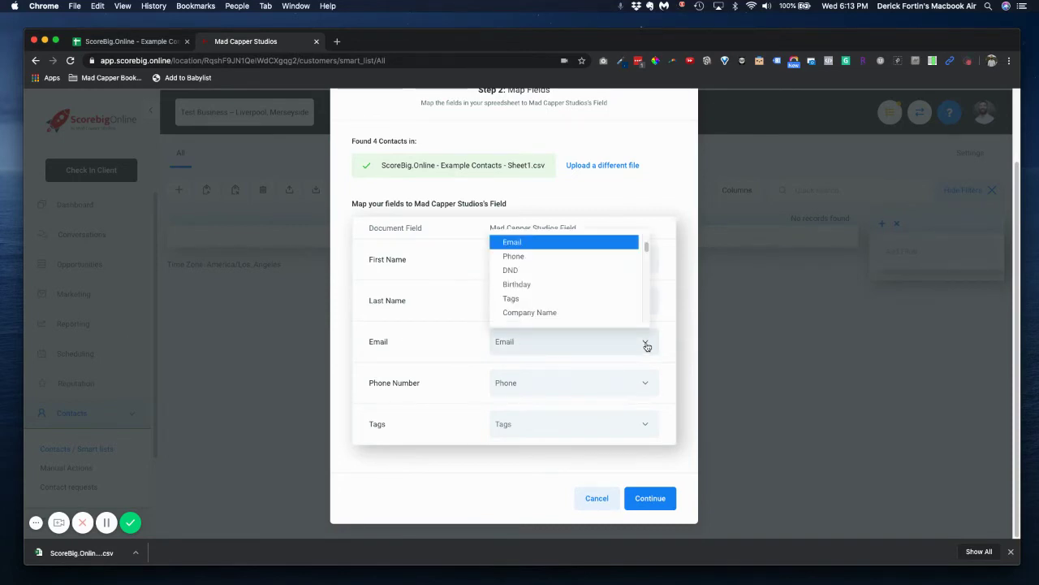
scroll(585, 284, down, 10)
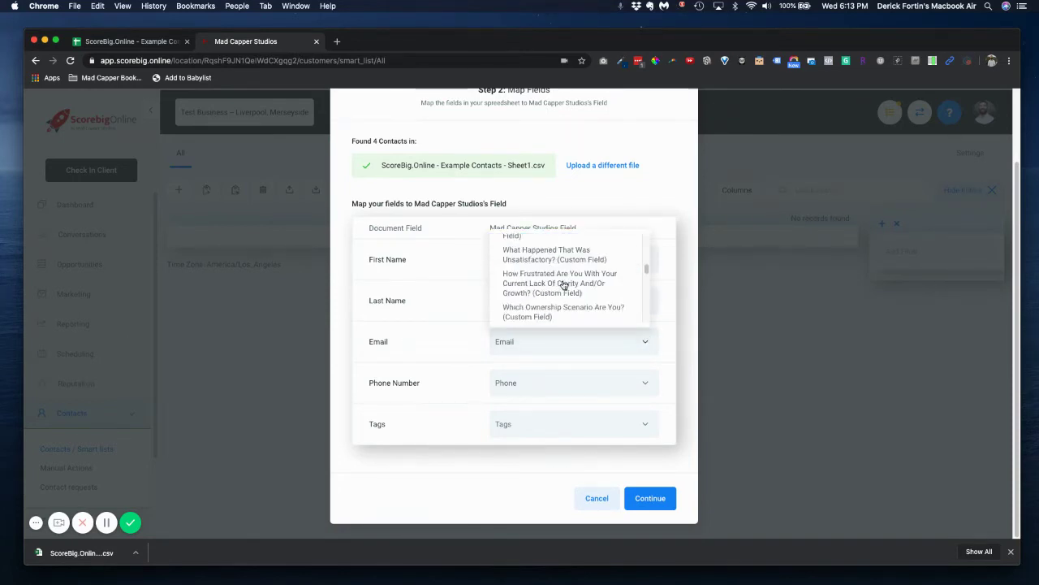
scroll(565, 285, down, 8)
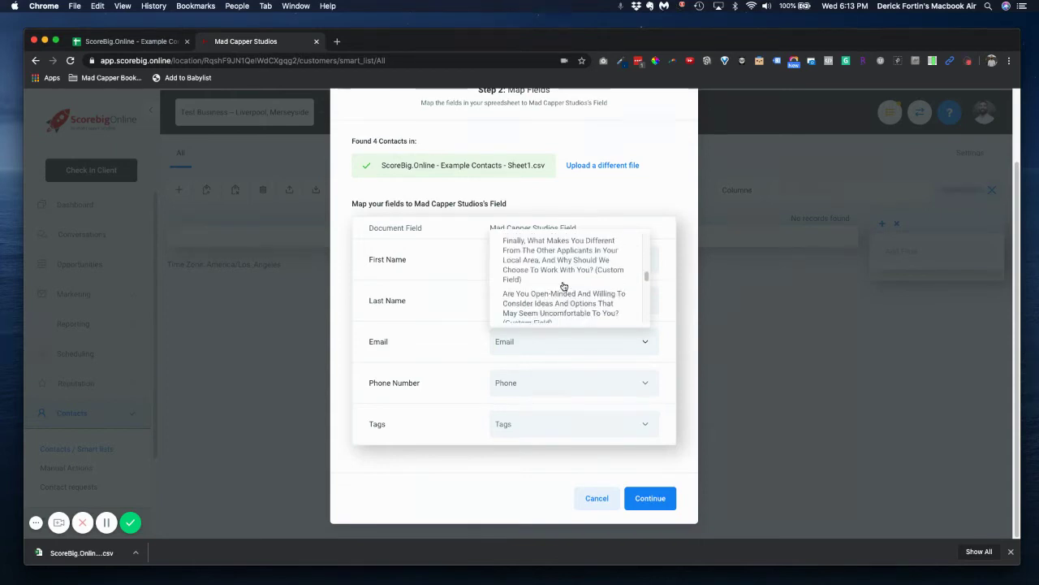
scroll(562, 285, up, 15)
click(440, 299)
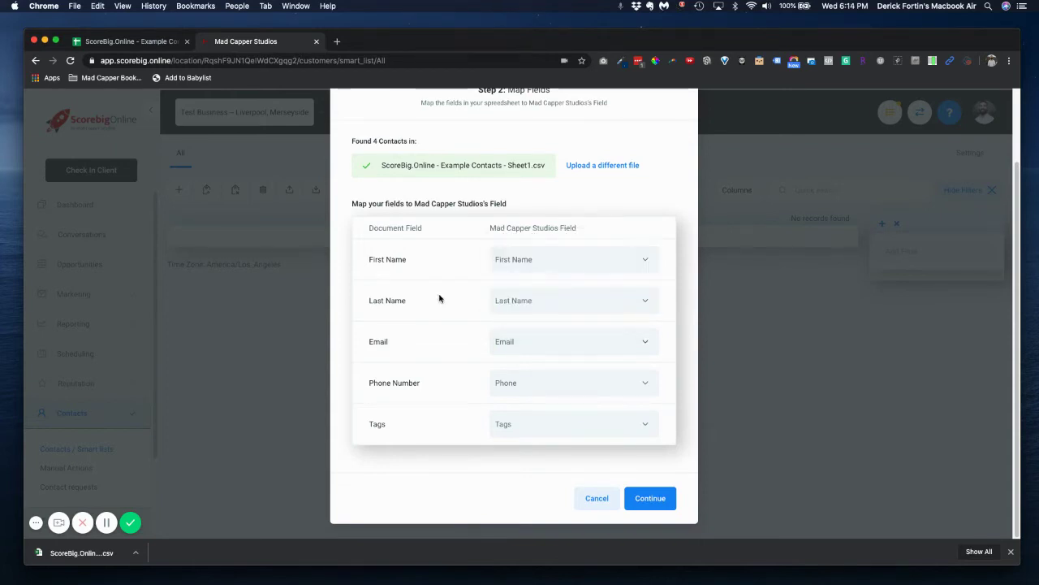
click(646, 499)
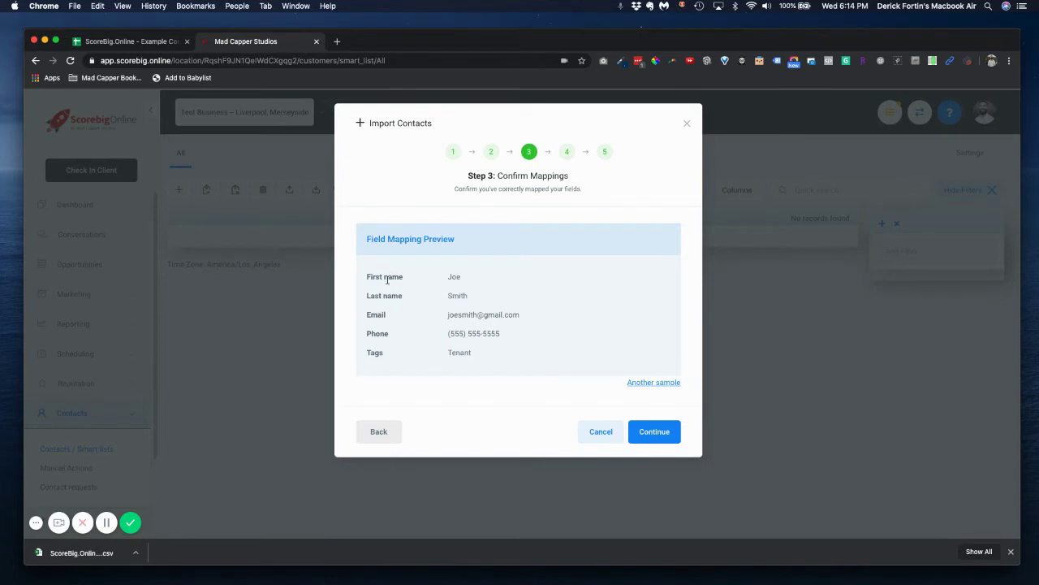
Step: Preview further sample contacts in the field mapping preview and confirm the mappings
click(674, 384)
click(674, 383)
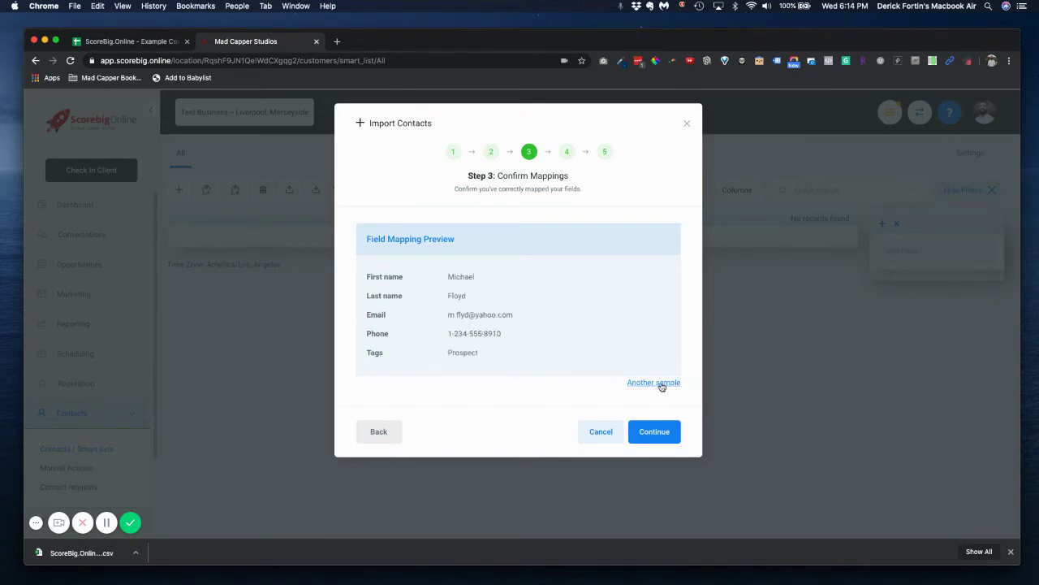
click(655, 437)
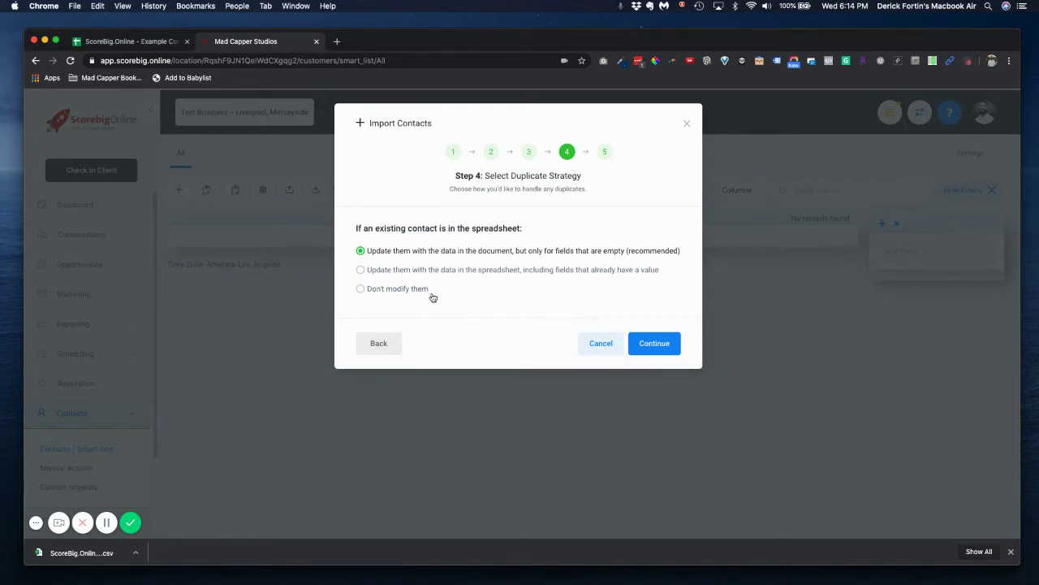
Step: Keep the duplicate strategy that updates only empty fields and complete the import without adding extra tags
click(667, 346)
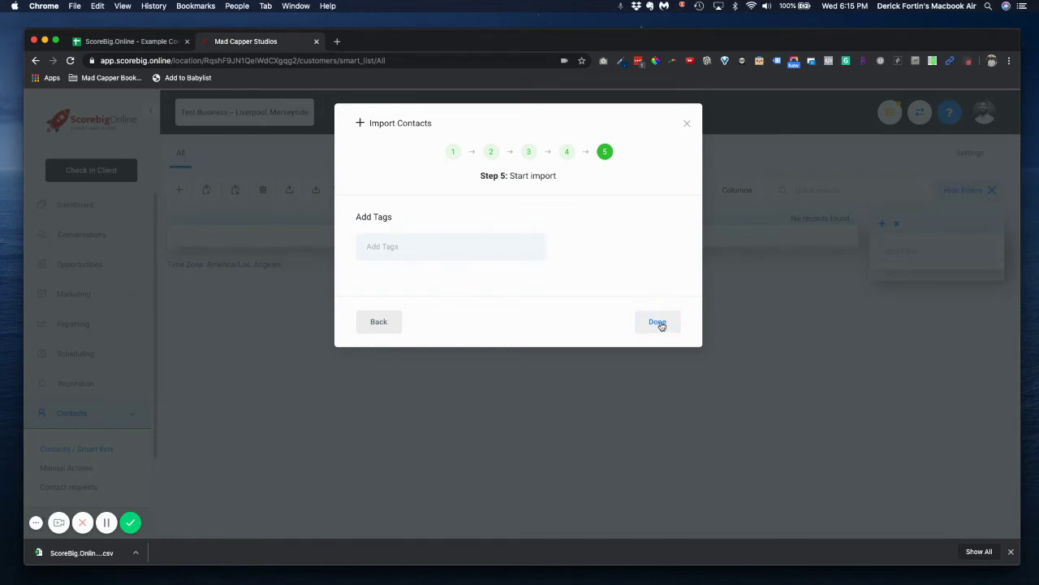
click(658, 322)
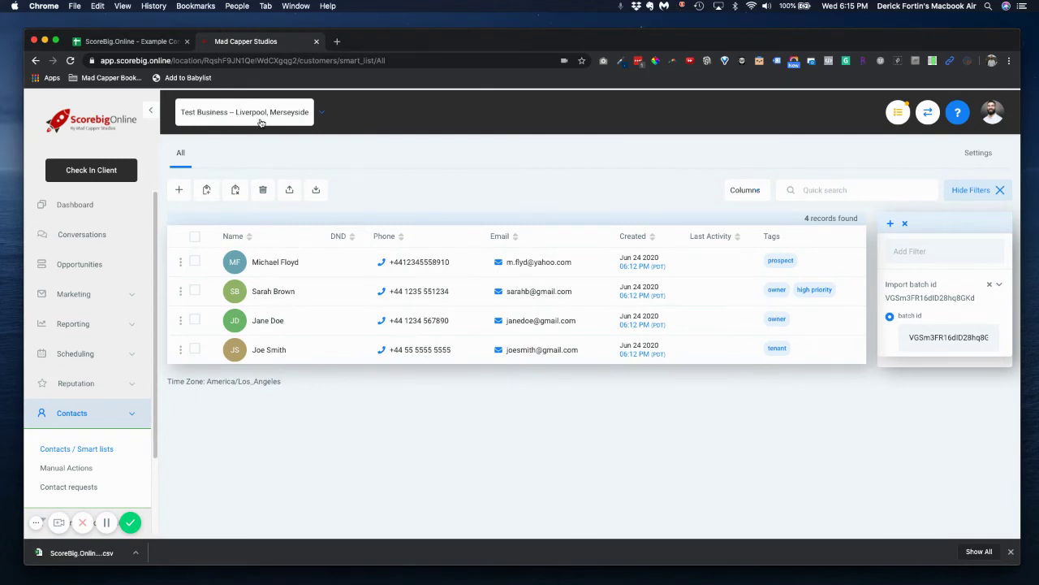
Step: Look over the imported contacts and filter them by Tag is owner
mouse_move(421, 268)
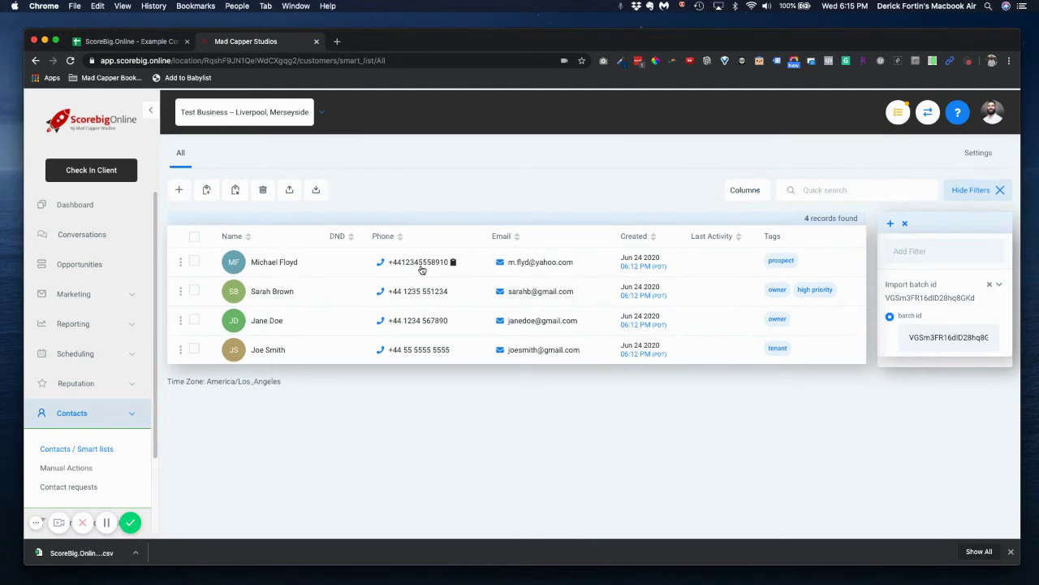
mouse_move(563, 276)
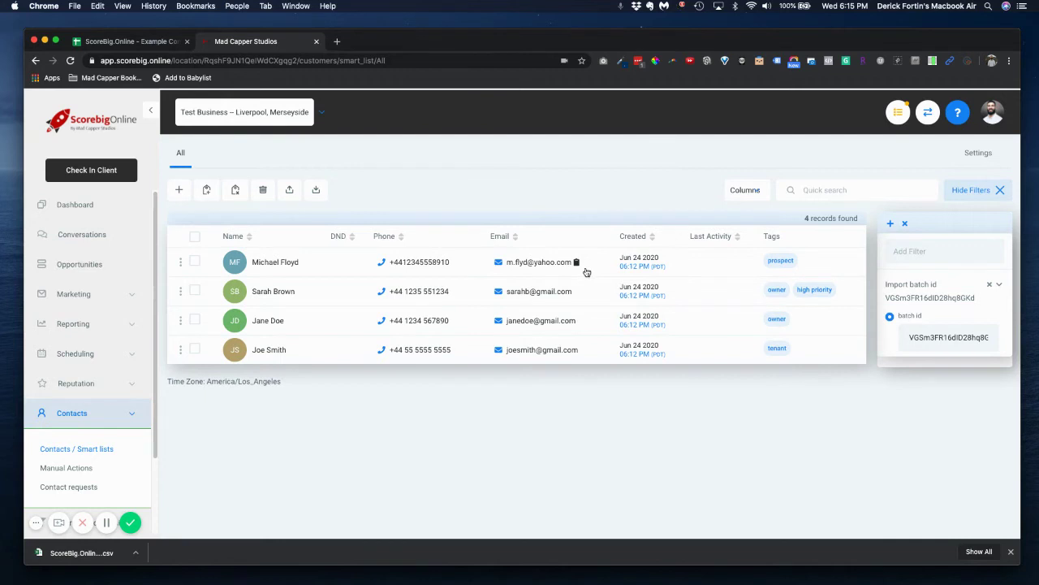
mouse_move(518, 289)
click(920, 253)
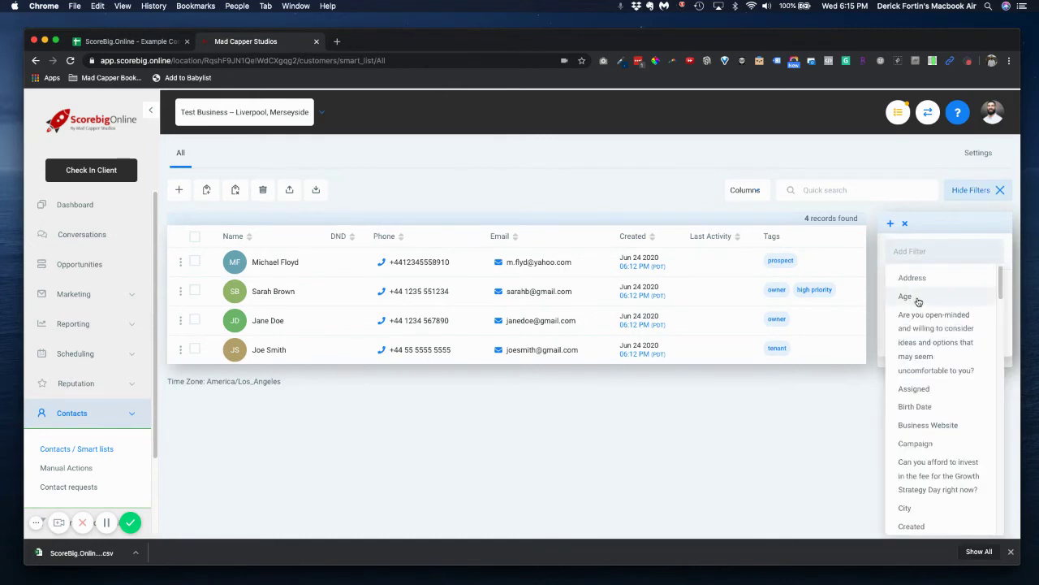
text(tag)
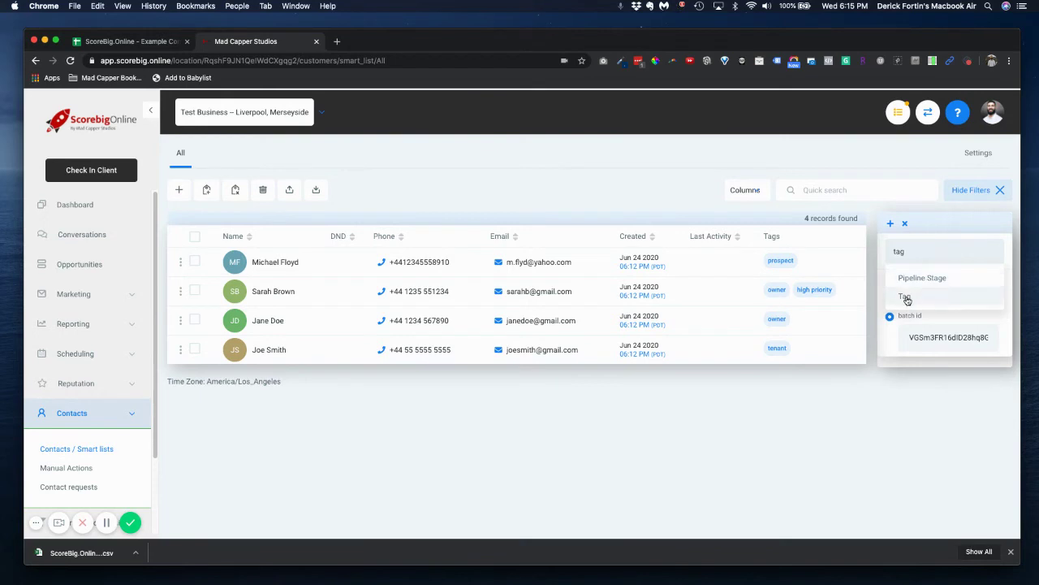
click(906, 300)
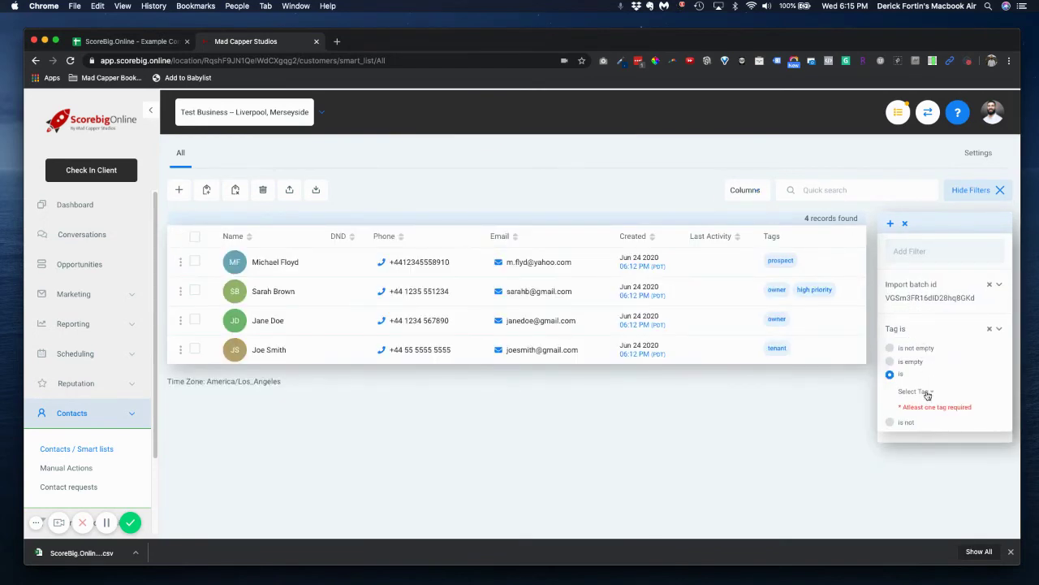
click(927, 394)
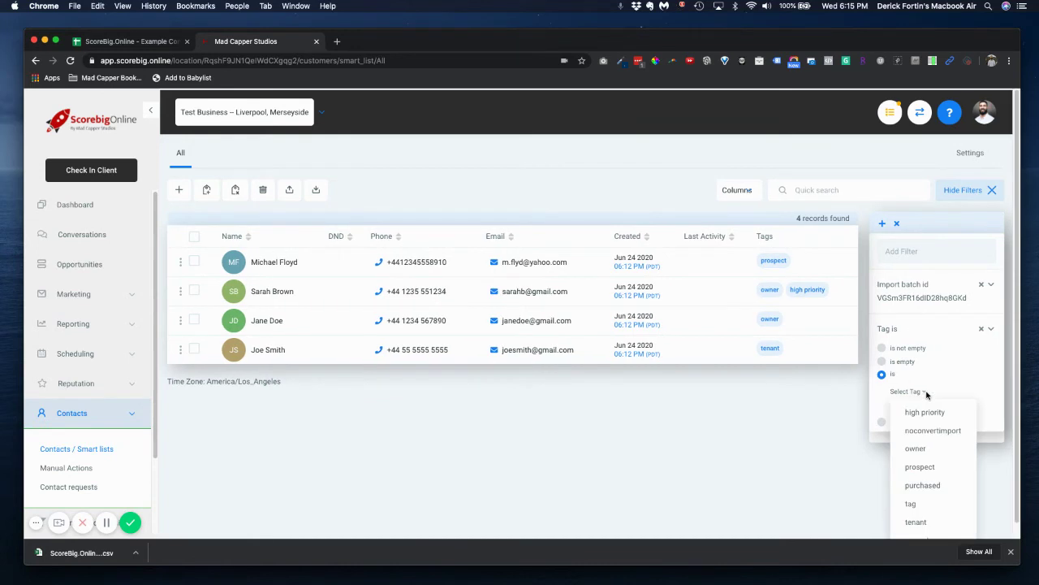
click(916, 449)
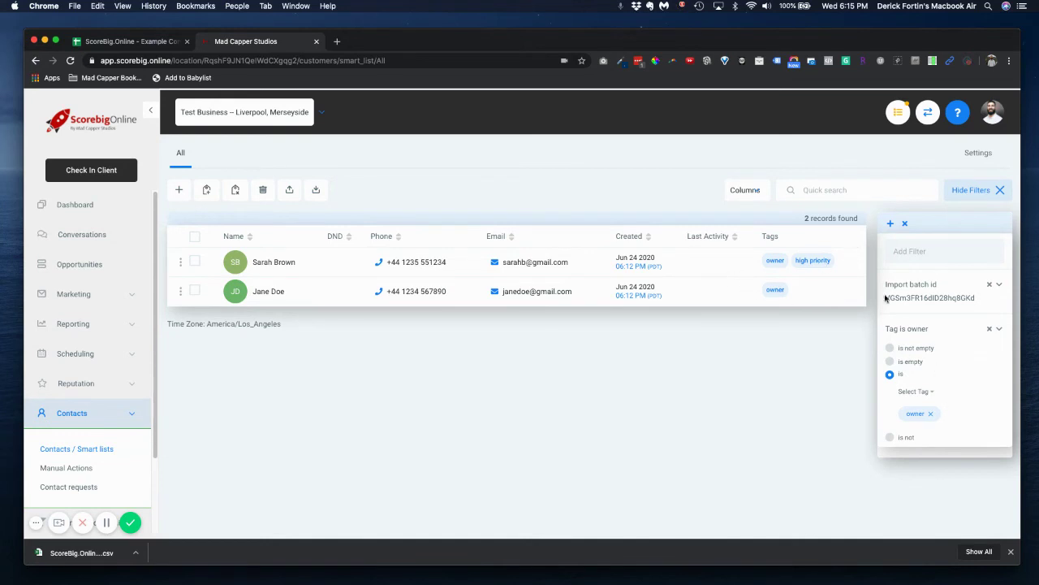
Step: Close the contact filters and ignore the missing Twilio number warning
click(1000, 192)
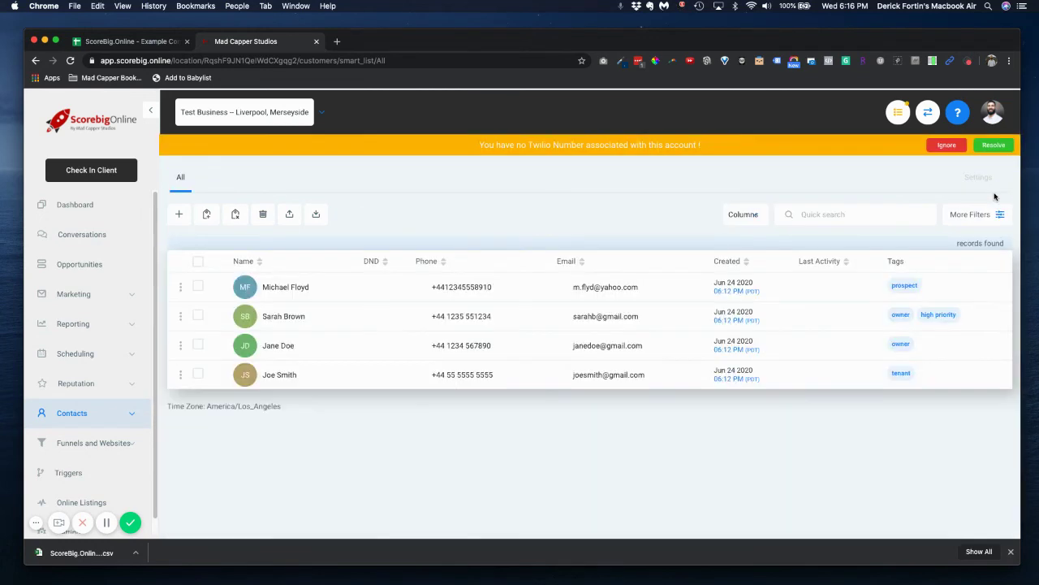
click(946, 144)
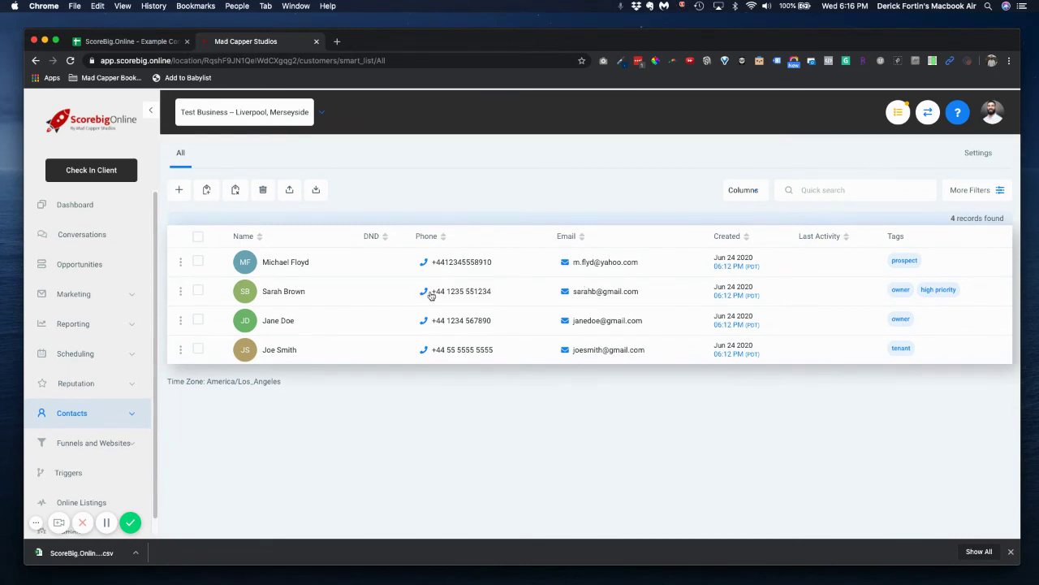
Step: Open the first contact in the list and examine the Contact details from name down to the contact added date
click(284, 271)
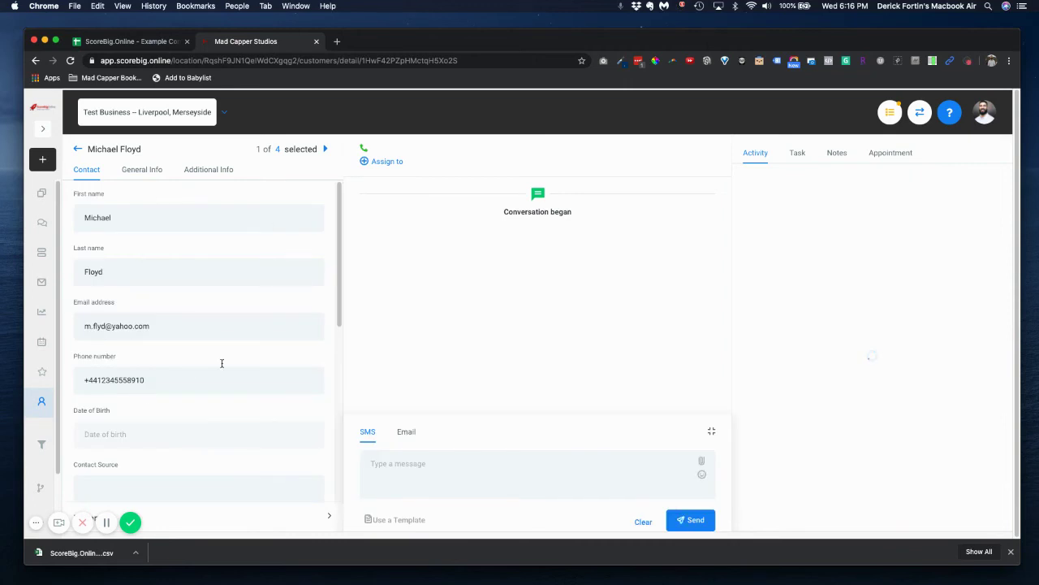
scroll(233, 360, down, 2)
scroll(203, 369, down, 1)
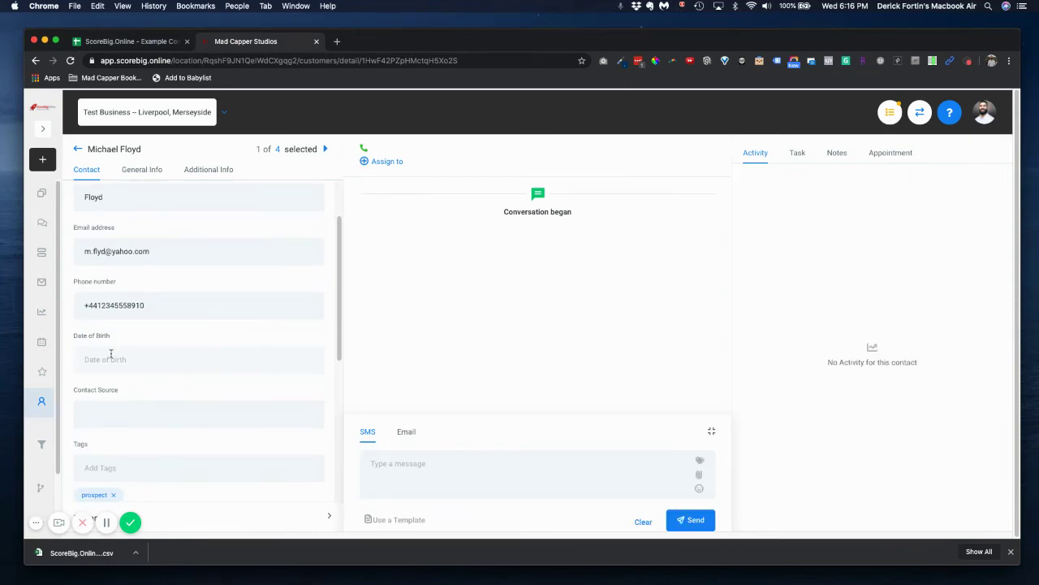
scroll(150, 355, down, 1)
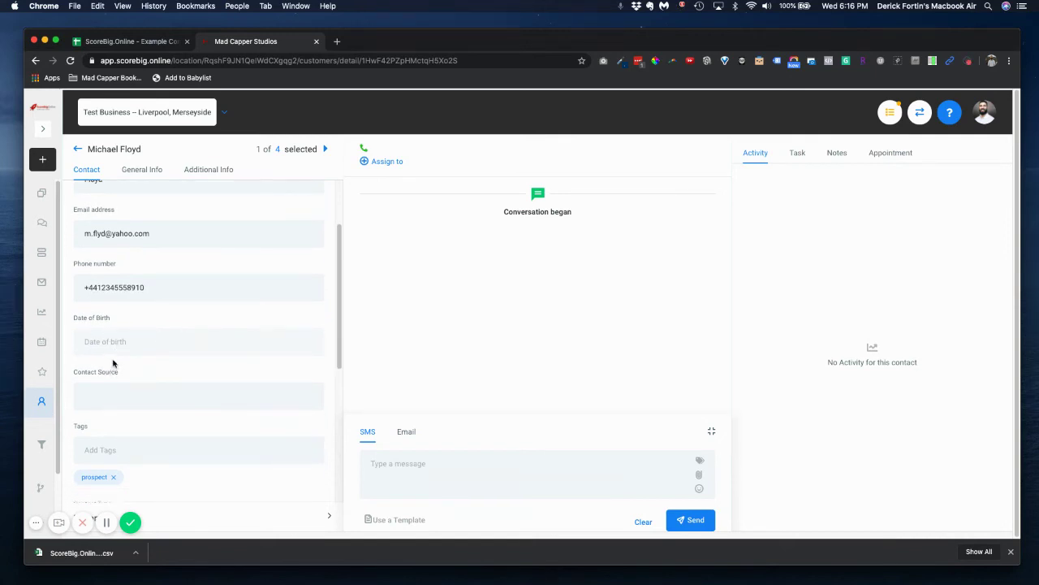
scroll(114, 360, down, 2)
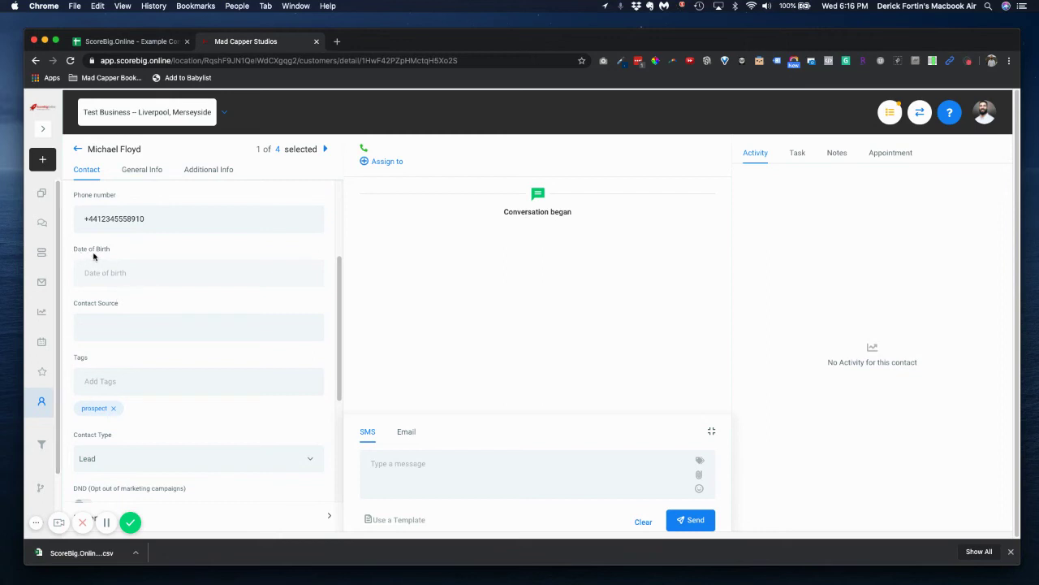
scroll(95, 253, down, 5)
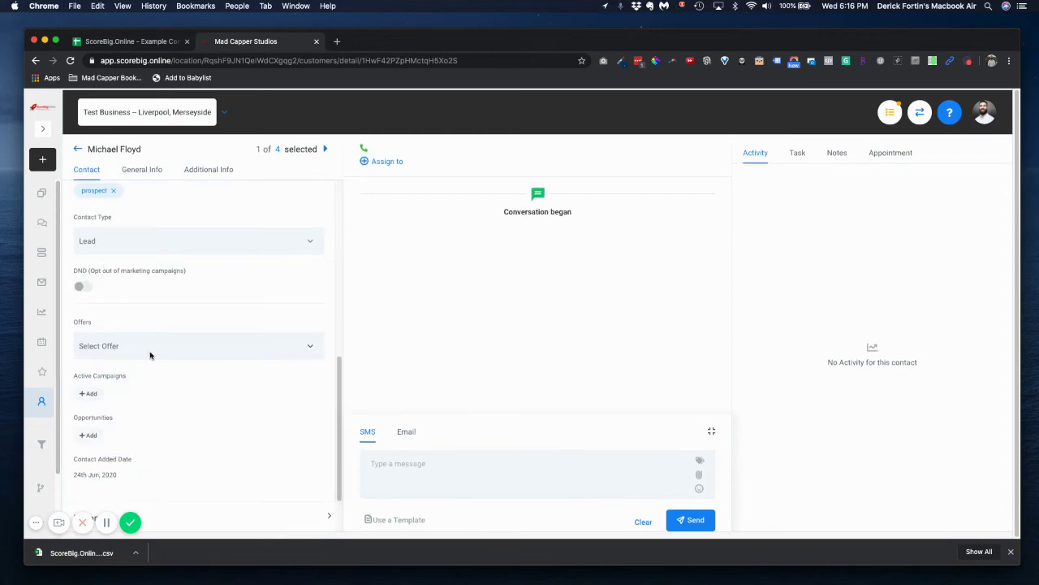
Step: Examine the contact's General Info fields, from business name down to time zone
click(143, 170)
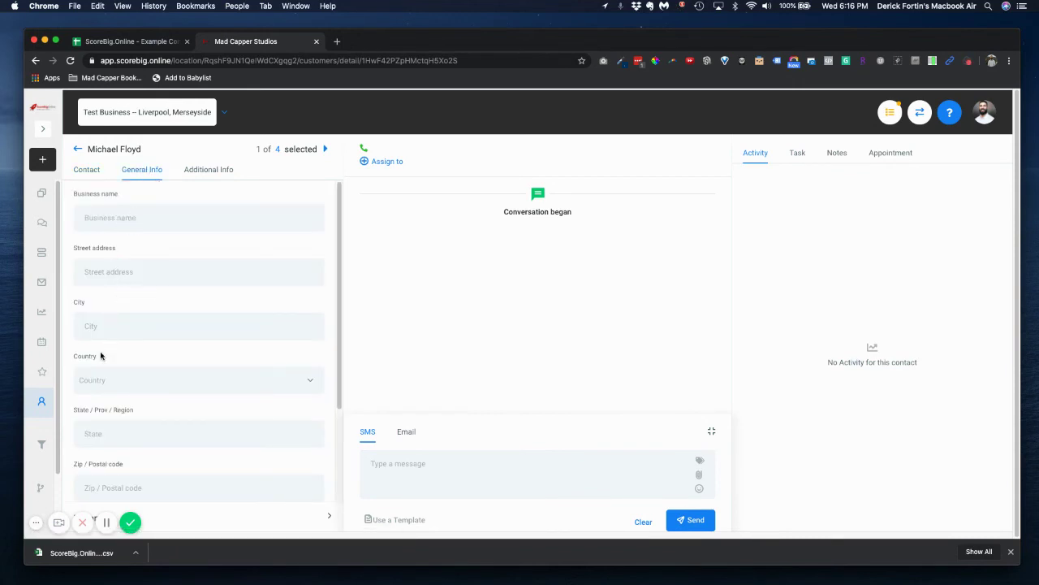
scroll(114, 373, down, 4)
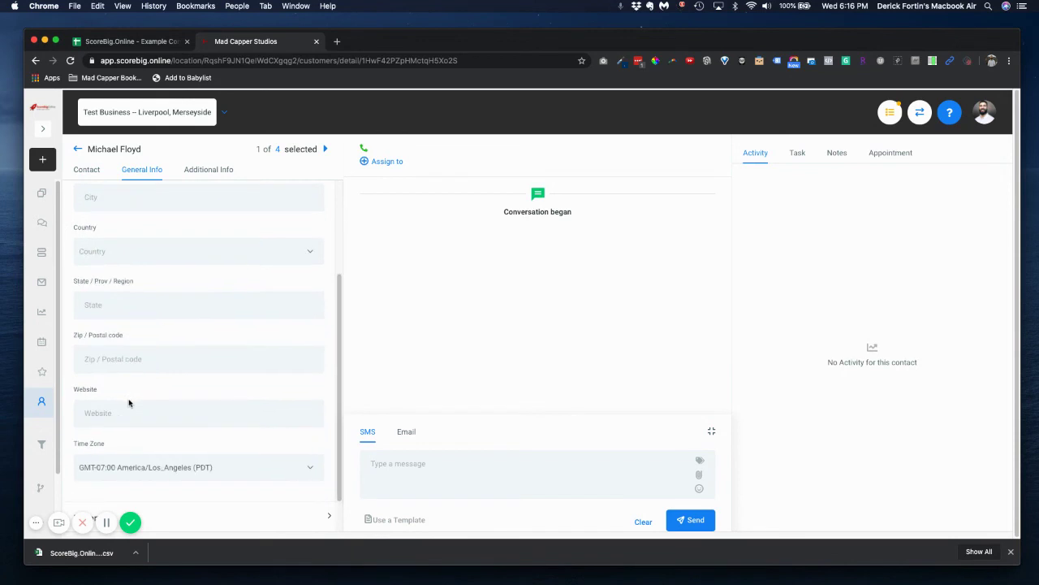
scroll(145, 399, up, 4)
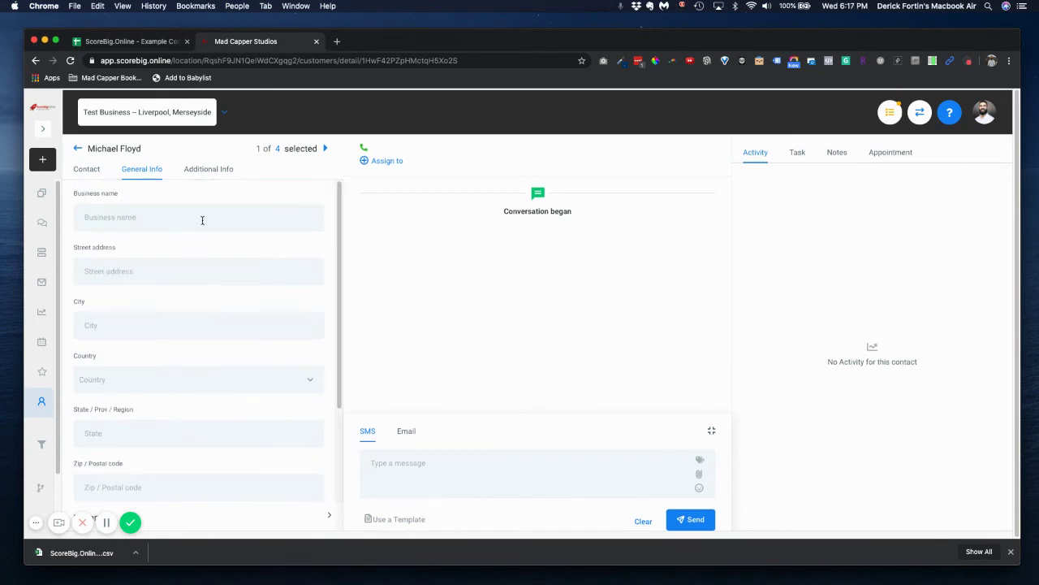
Step: Examine the contact's Additional Info questions, from willingness to invest down past the business category options
click(209, 170)
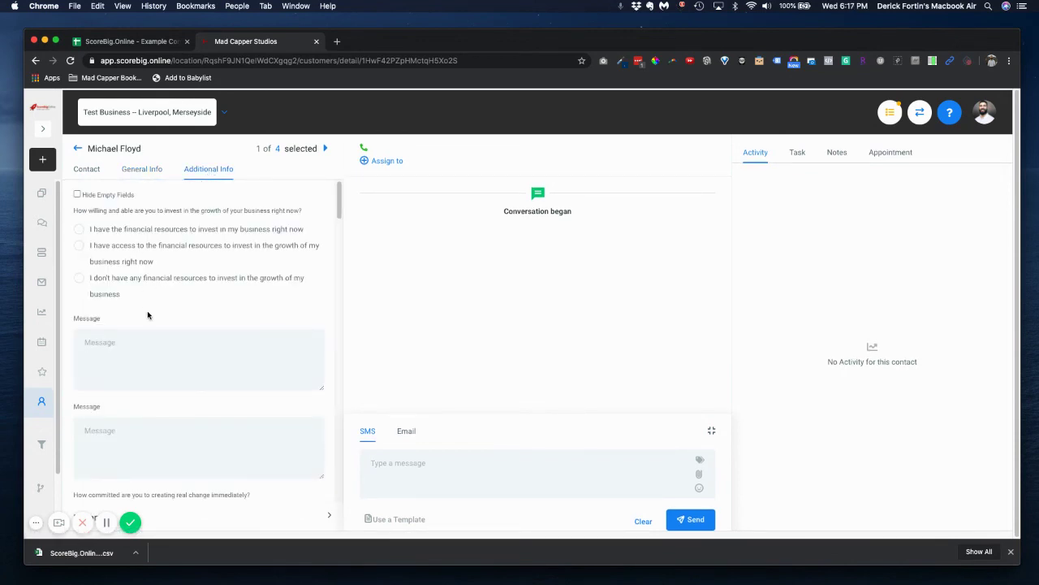
scroll(148, 423, down, 10)
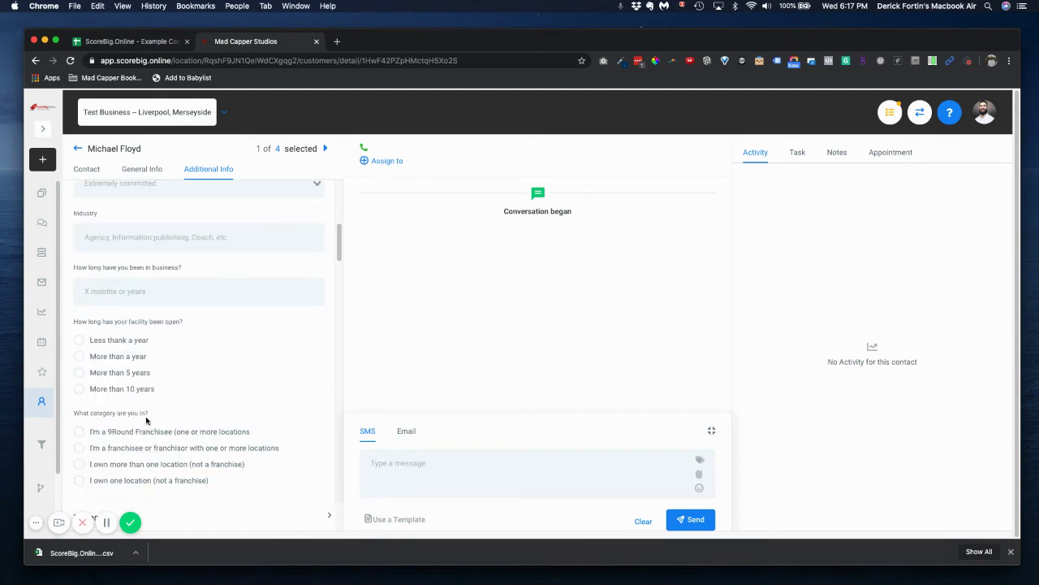
scroll(147, 419, down, 6)
scroll(146, 420, up, 12)
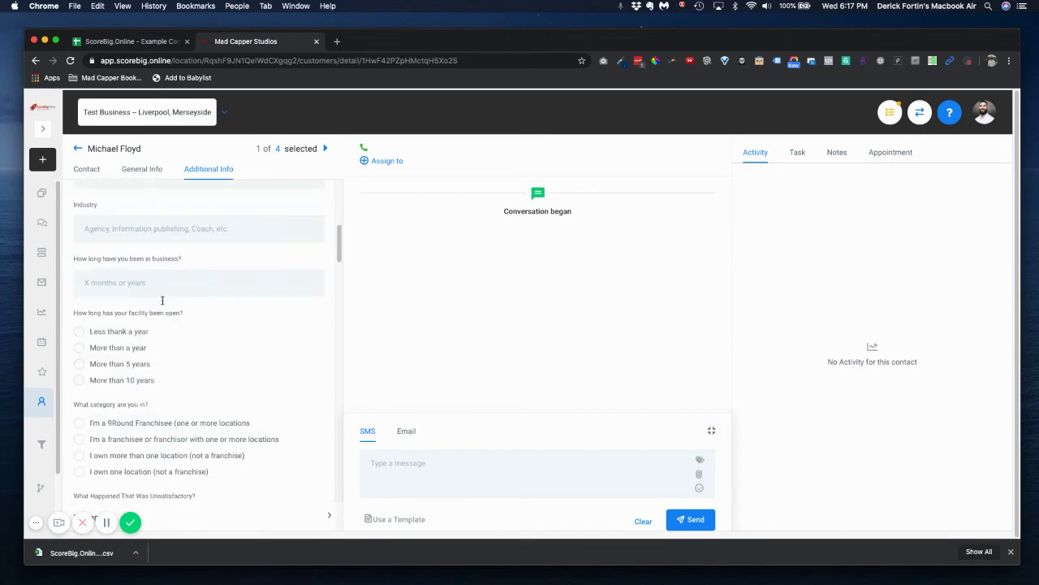
Step: Review the contact's basic Contact details once more, including the tags and contact type, and return to the contact list
click(87, 170)
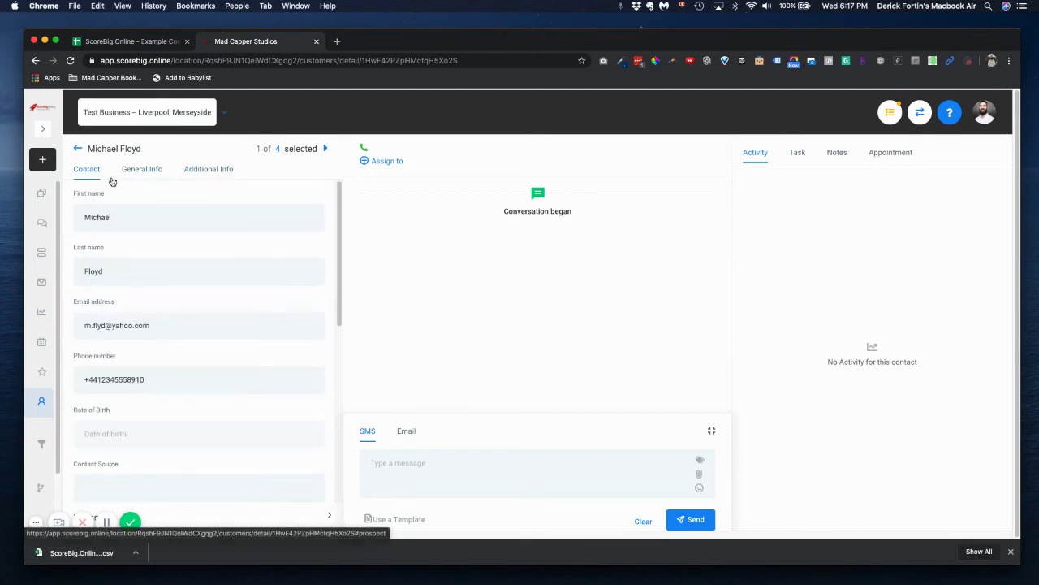
scroll(185, 339, down, 1)
scroll(185, 339, down, 8)
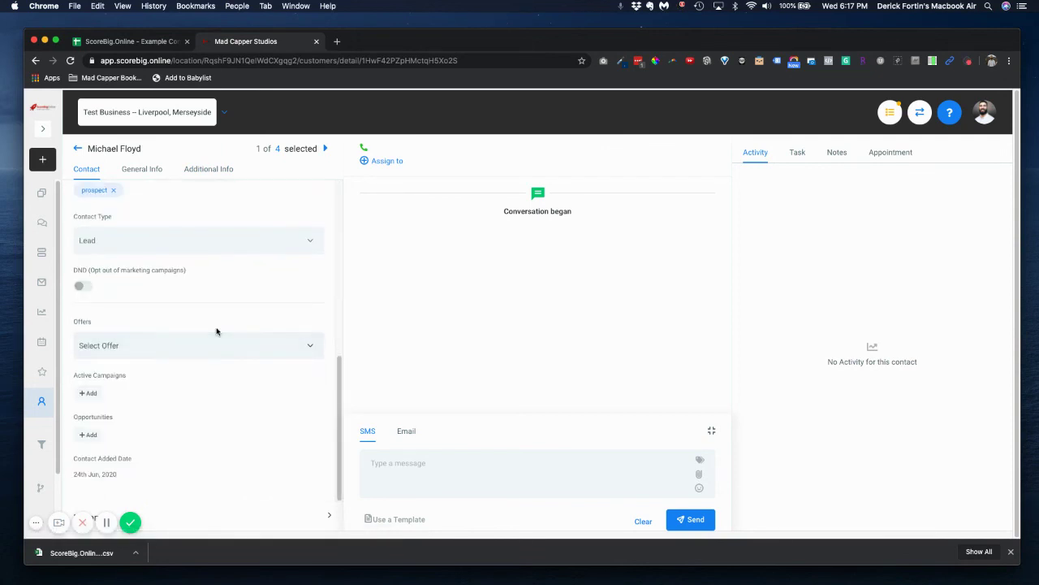
scroll(217, 330, up, 8)
scroll(139, 323, down, 8)
scroll(161, 365, up, 8)
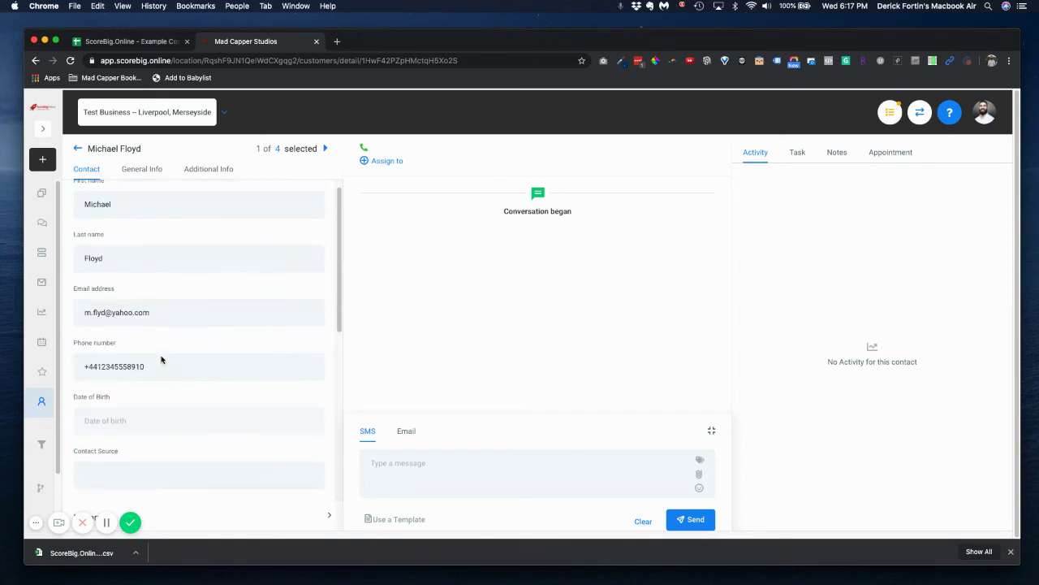
click(78, 149)
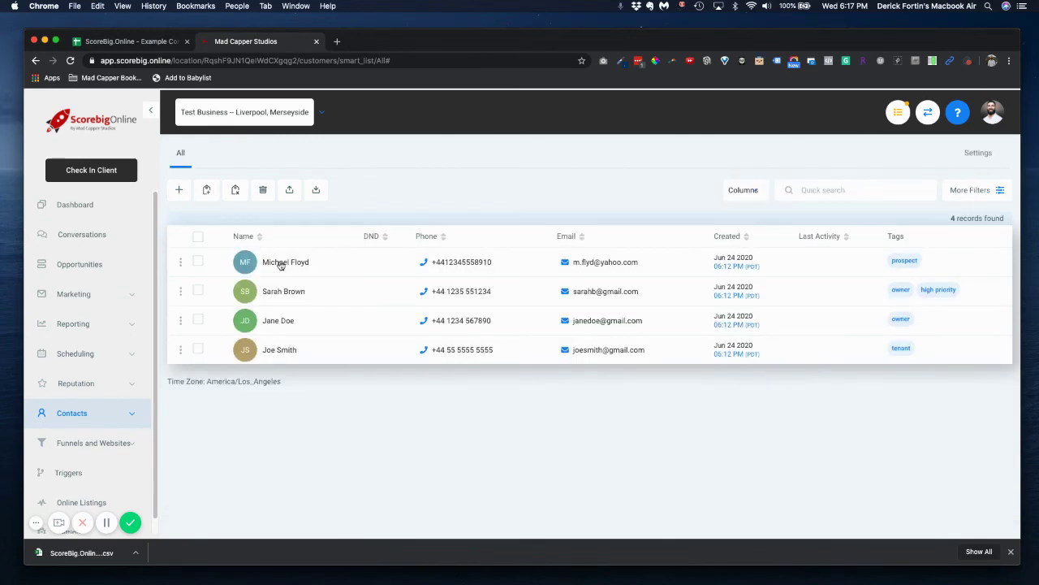
Step: Try drafting a placeholder SMS message to the first contact in the list, discard the text, and return to the contact list
click(280, 263)
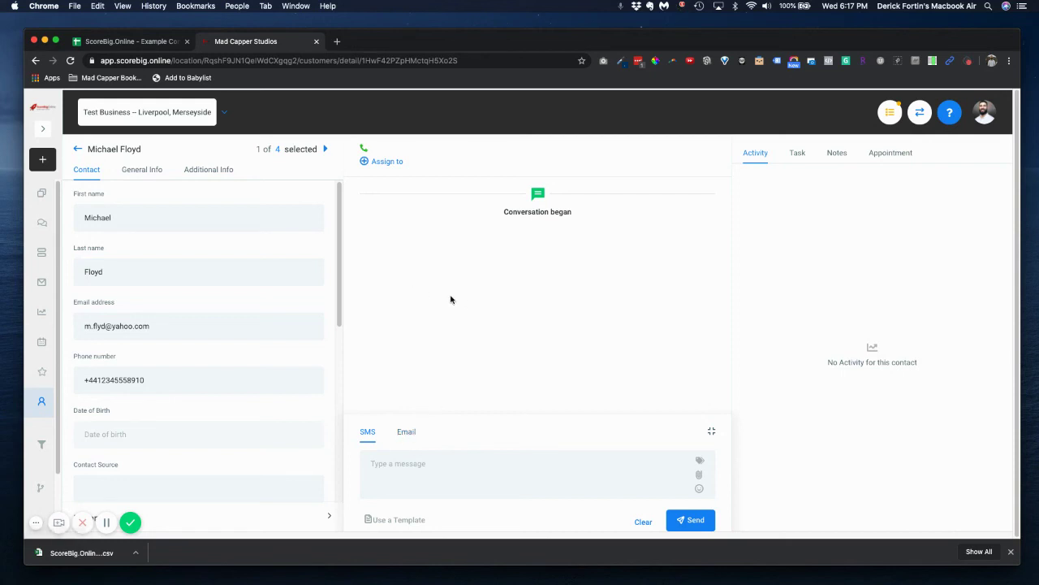
click(435, 483)
text(Ugvsdbfuhgbaef)
key(super+a)
key(BackSpace)
click(79, 149)
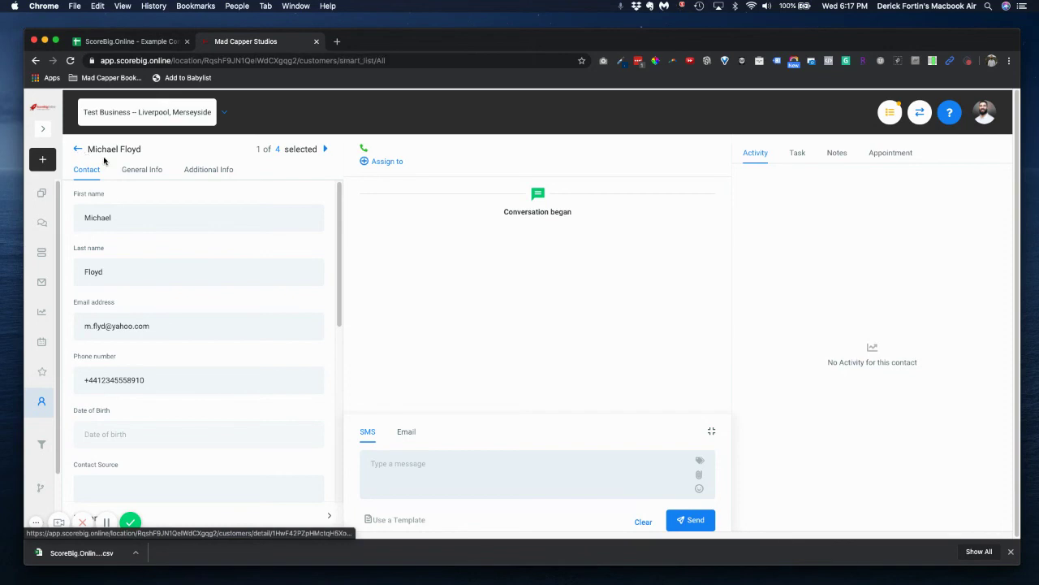
mouse_move(58, 206)
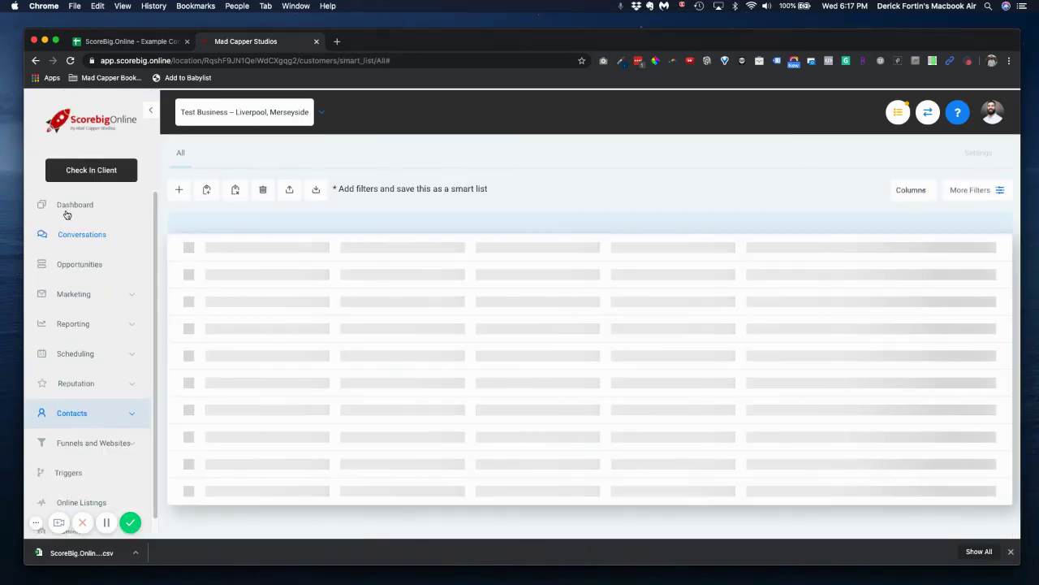